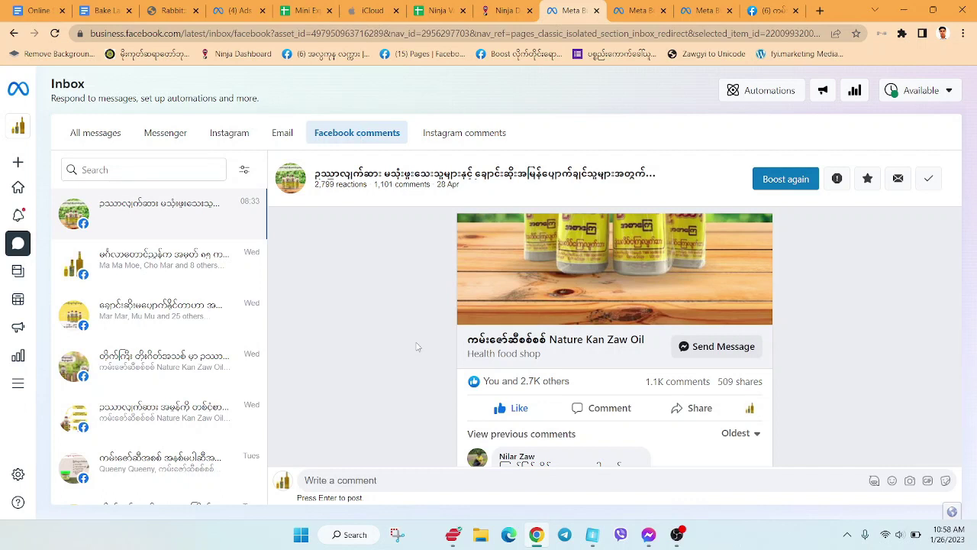
scroll(417, 346, down, 3)
scroll(535, 344, down, 2)
scroll(625, 433, down, 1)
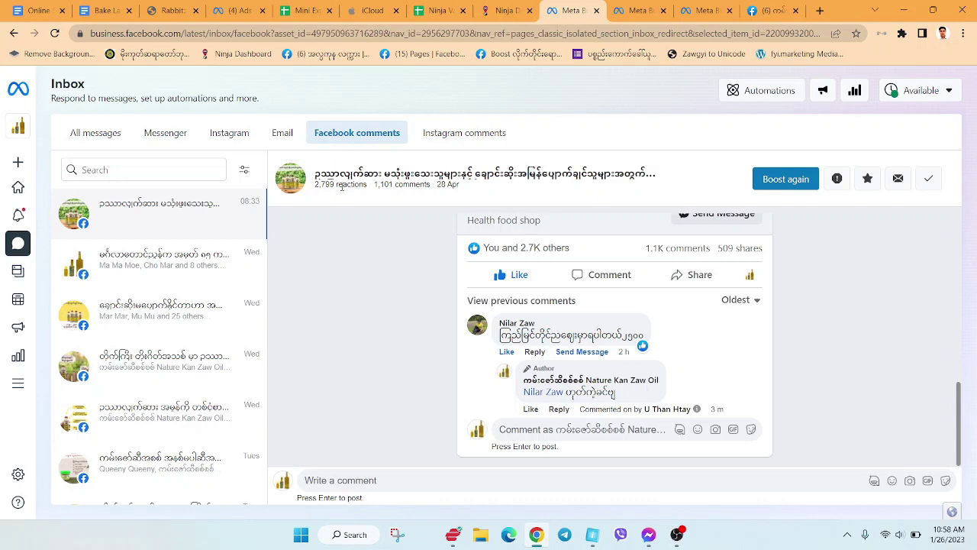
mouse_move(572, 334)
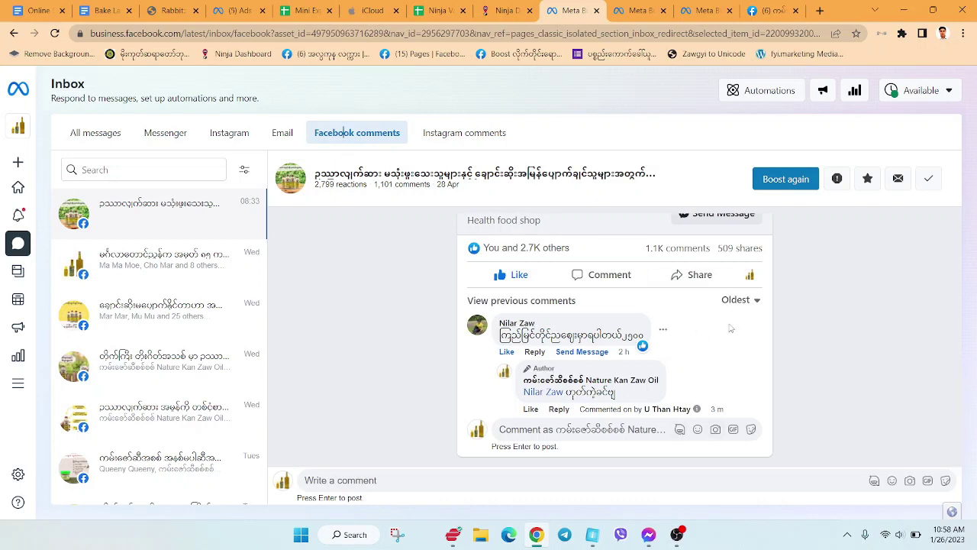
- Open the post's comment sort menu and close it, keeping the Oldest order
click(750, 300)
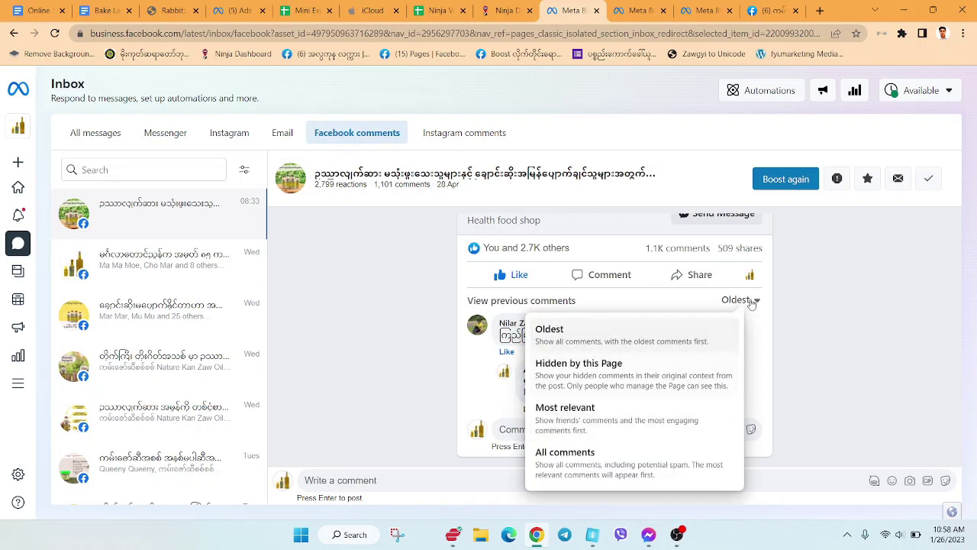
click(752, 304)
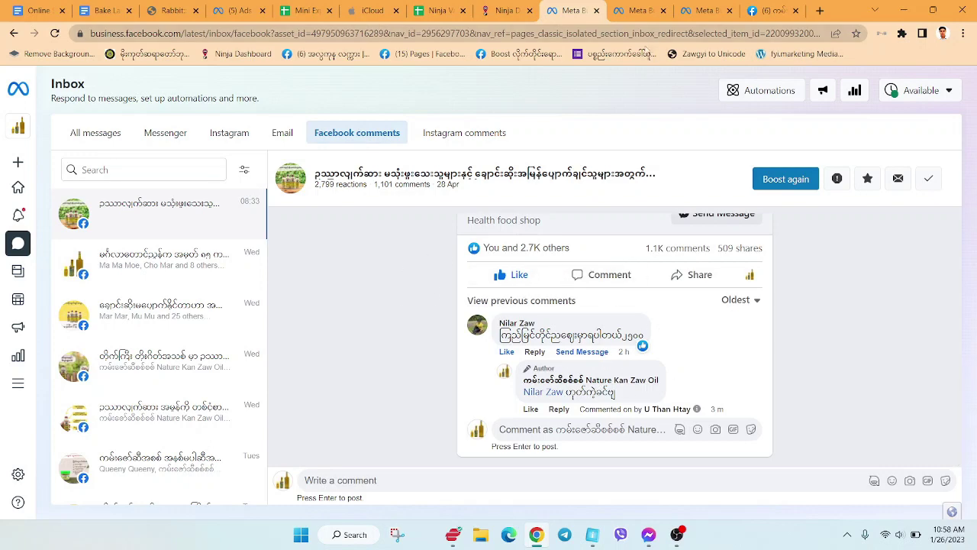
- Switch to the Facebook Page to review its About details and posts
click(771, 11)
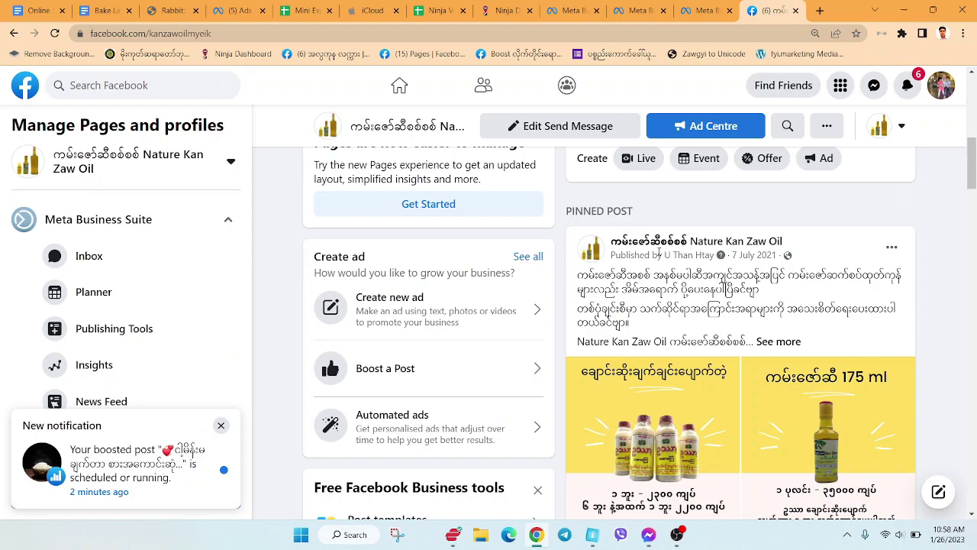
scroll(687, 344, up, 2)
scroll(687, 344, down, 10)
scroll(687, 343, down, 8)
scroll(687, 343, down, 4)
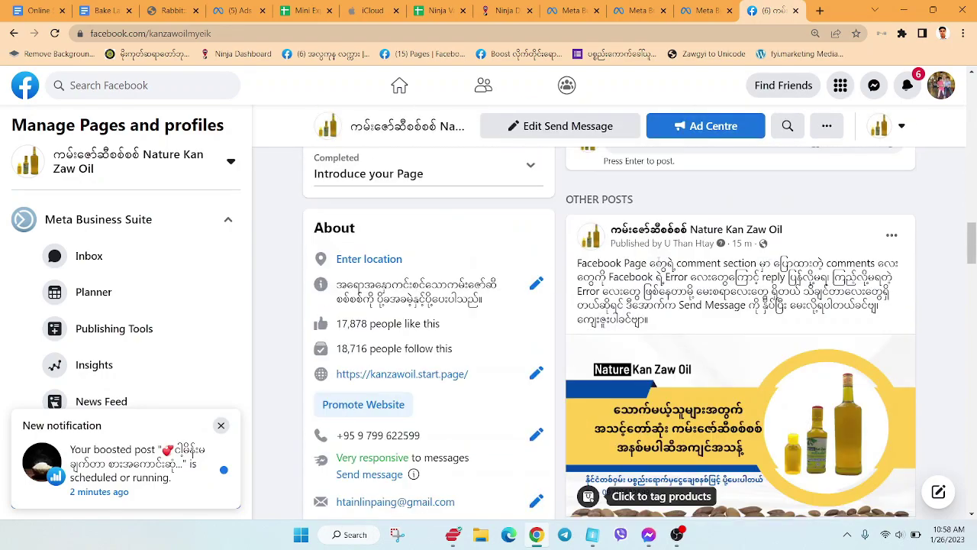
scroll(687, 344, down, 2)
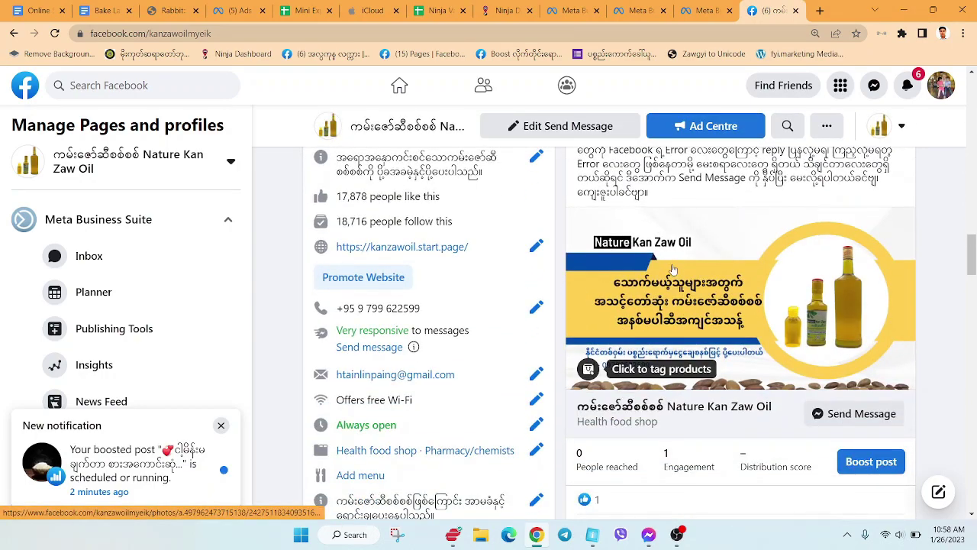
scroll(672, 269, up, 1)
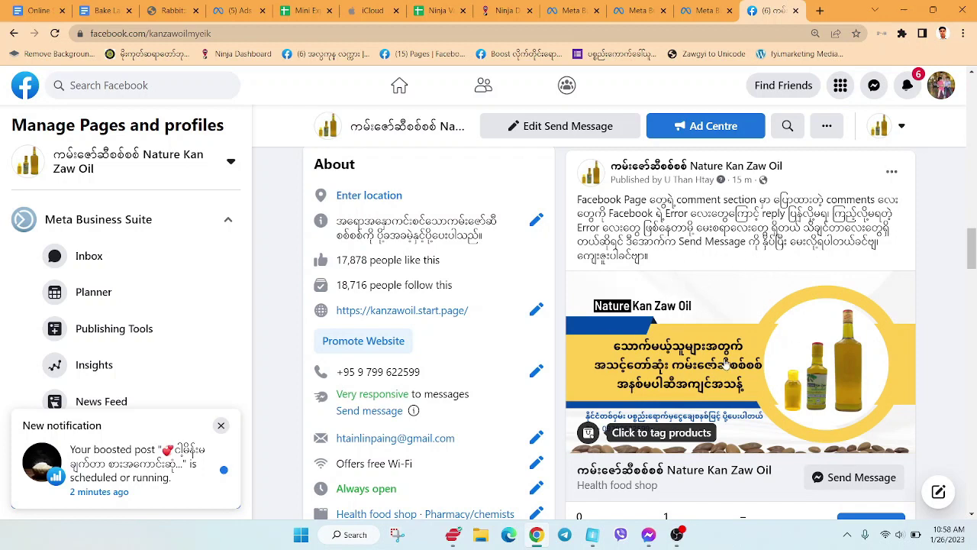
- View the inbox's Messenger conversations, then open the Facebook Page's General settings
click(572, 10)
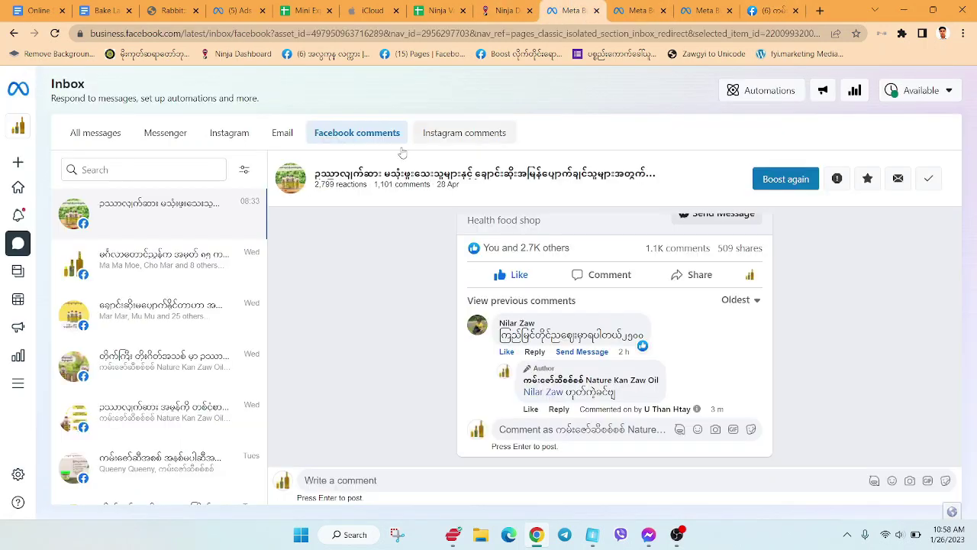
click(165, 132)
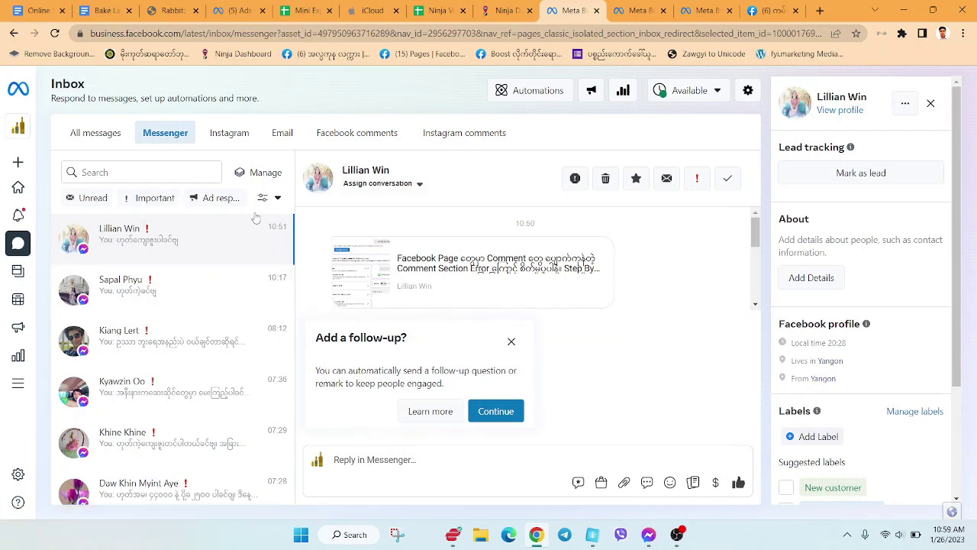
click(773, 10)
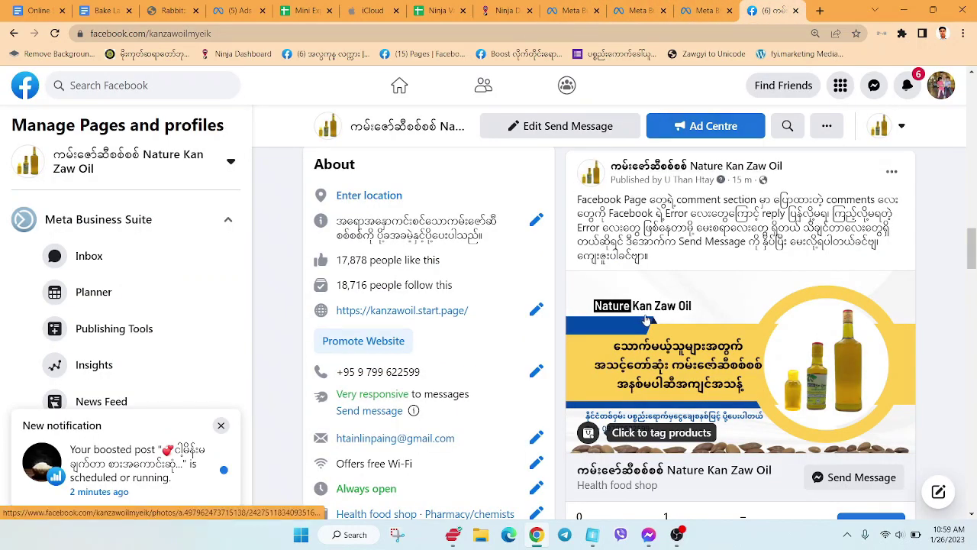
click(220, 425)
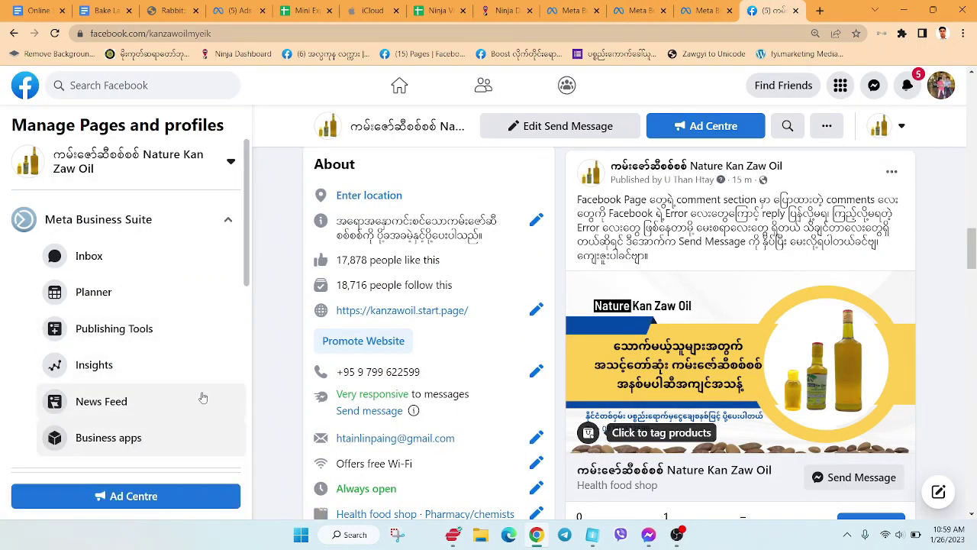
scroll(175, 372, down, 5)
scroll(175, 372, down, 5)
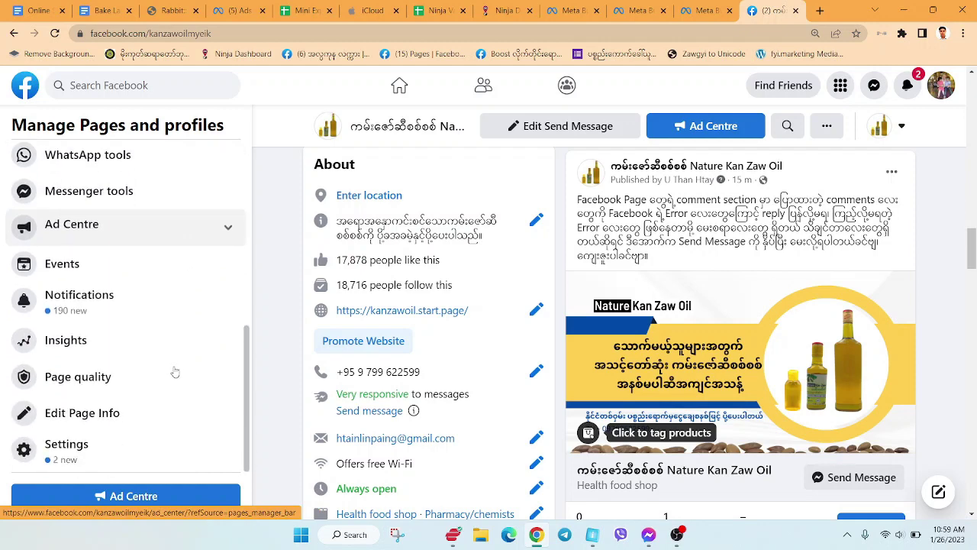
click(67, 445)
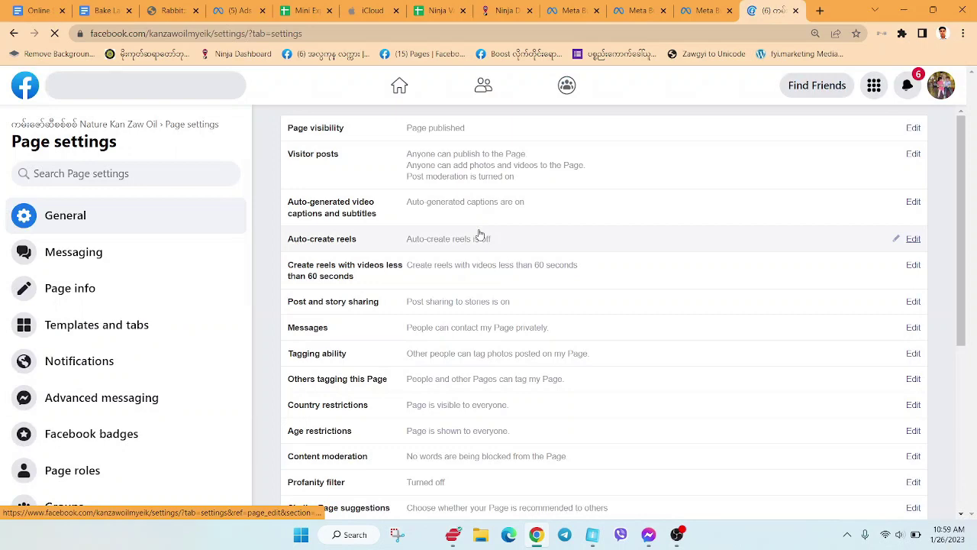
scroll(458, 267, down, 4)
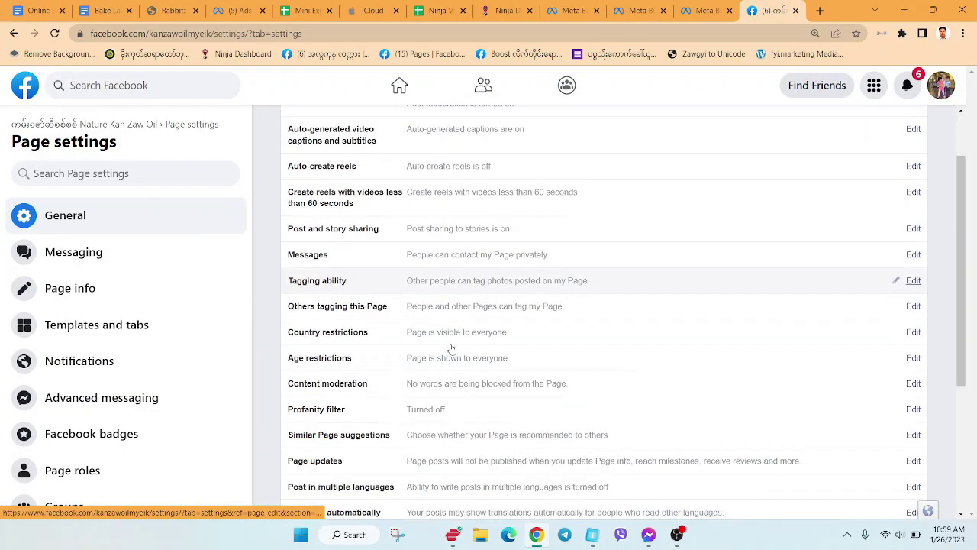
scroll(458, 268, down, 4)
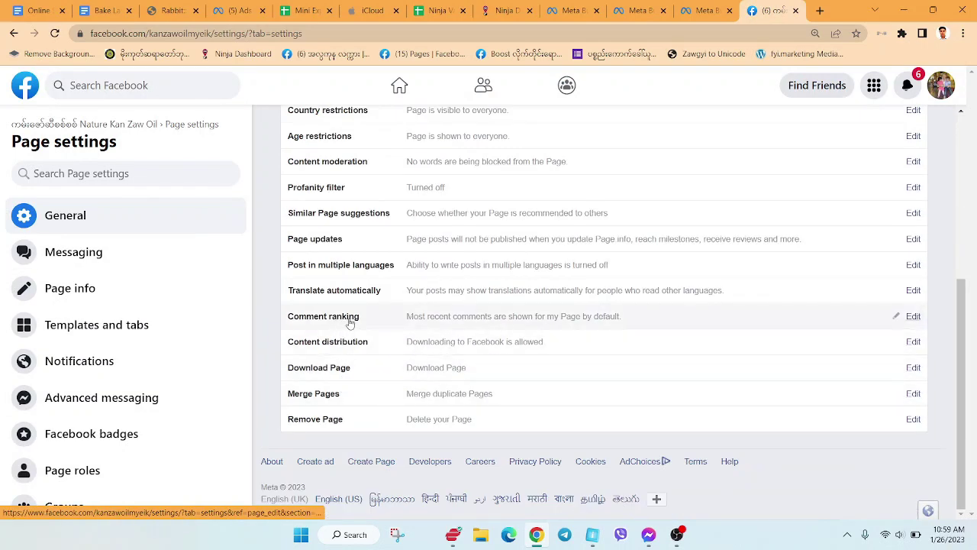
- Edit Comment ranking, leaving 'See most relevant comments by default' unchecked
click(913, 316)
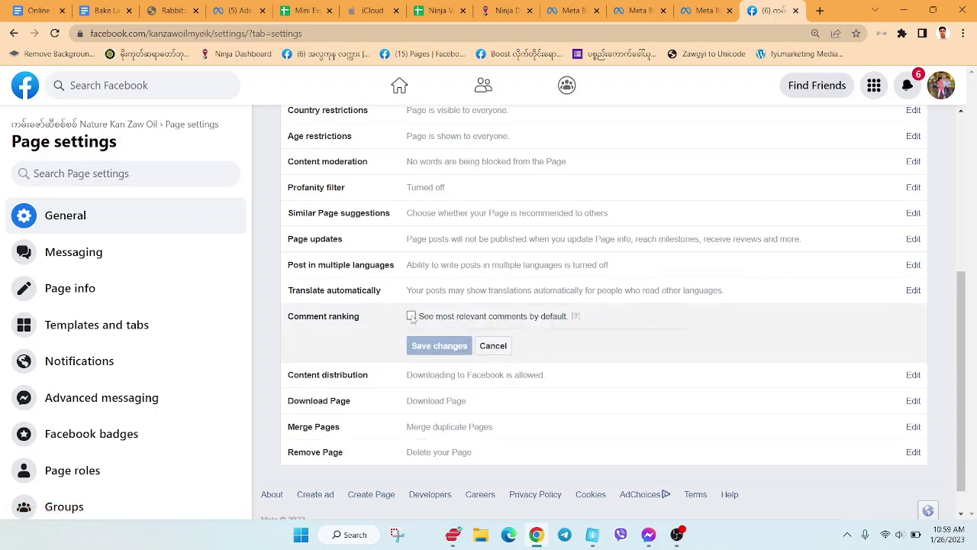
click(412, 316)
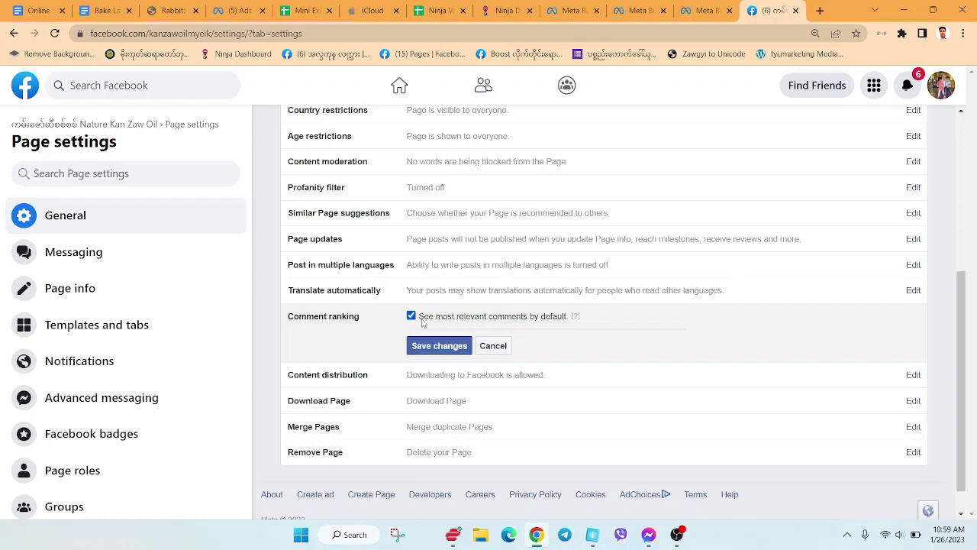
click(449, 321)
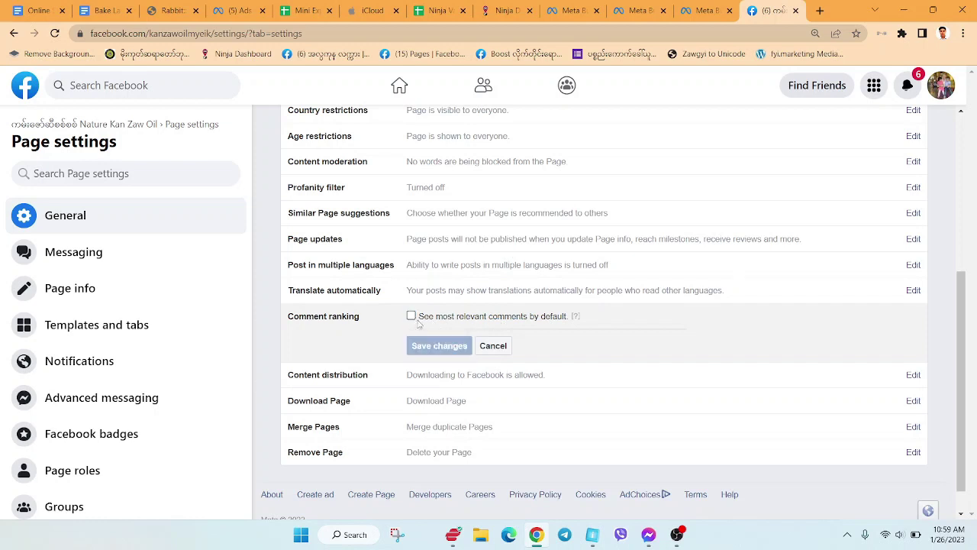
click(411, 316)
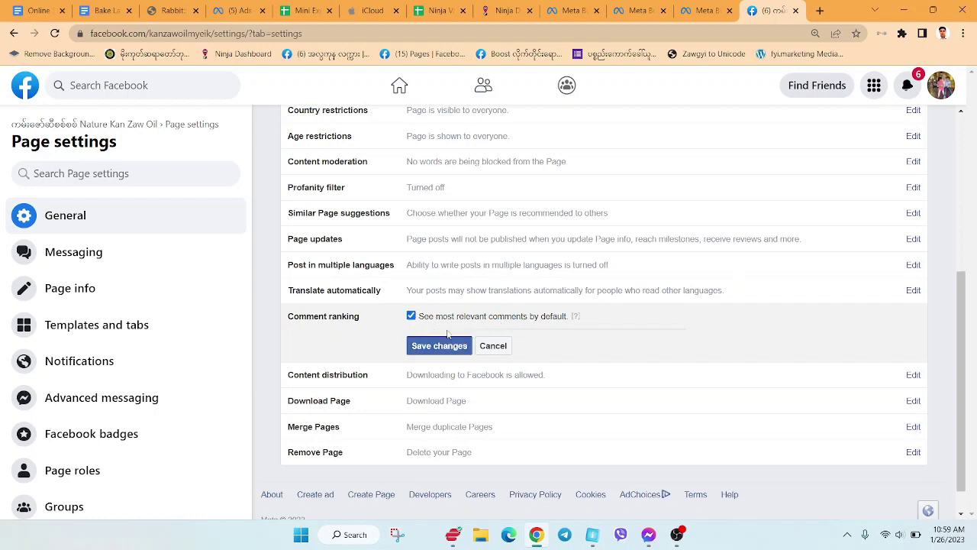
click(412, 316)
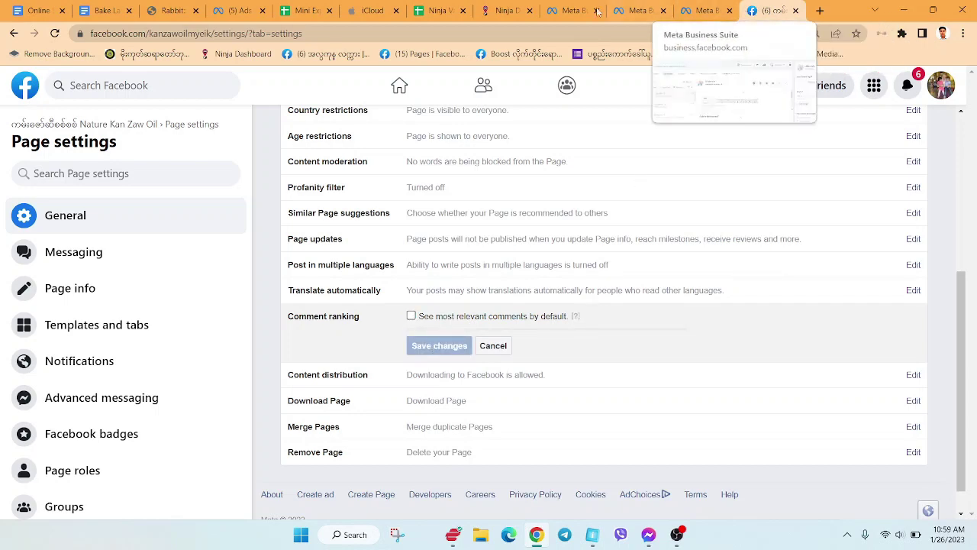
- Open the Facebook comments inbox and check that the post's sort menu still shows Oldest
click(573, 10)
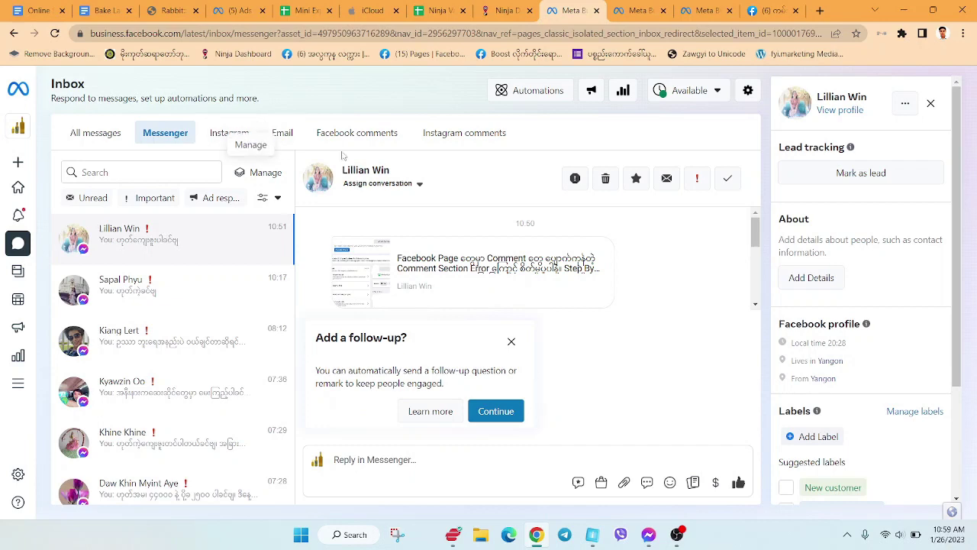
click(356, 132)
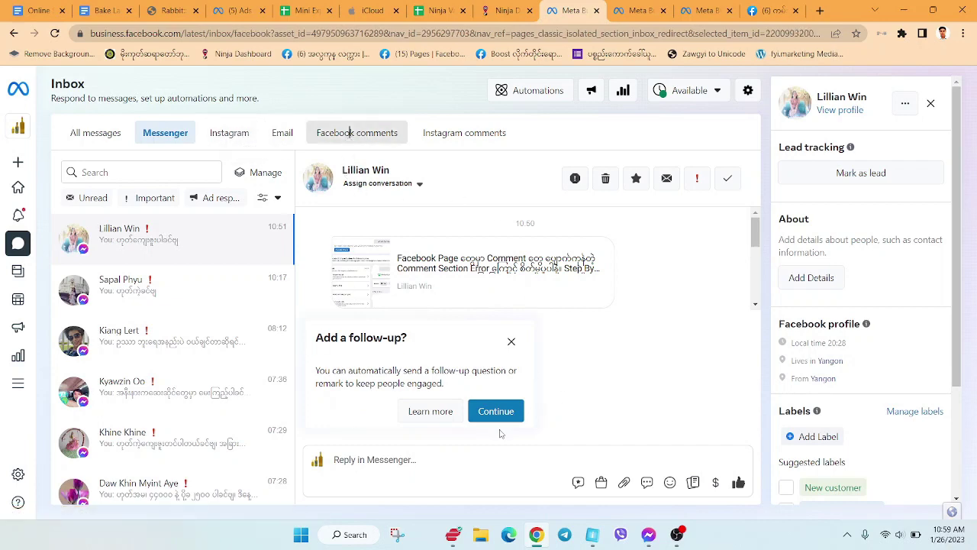
scroll(599, 408, down, 3)
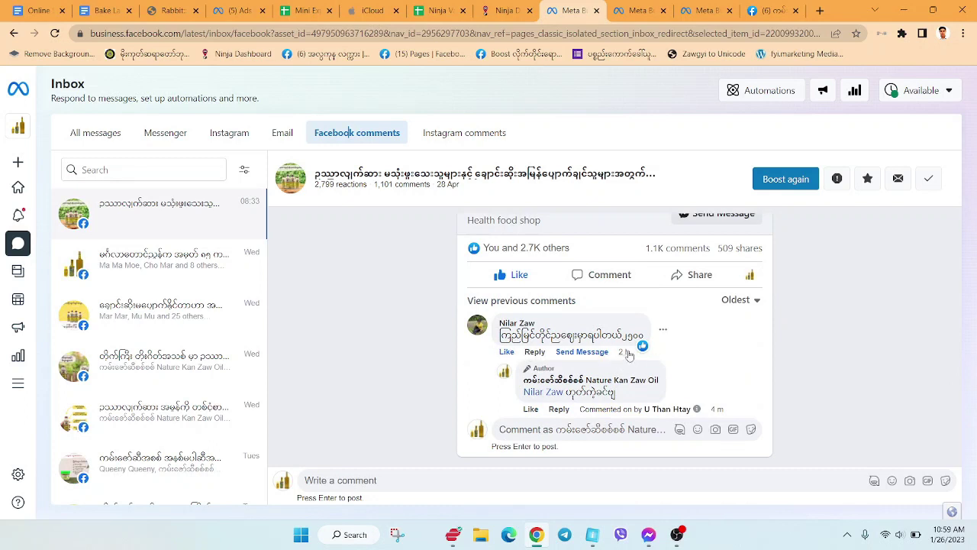
click(735, 300)
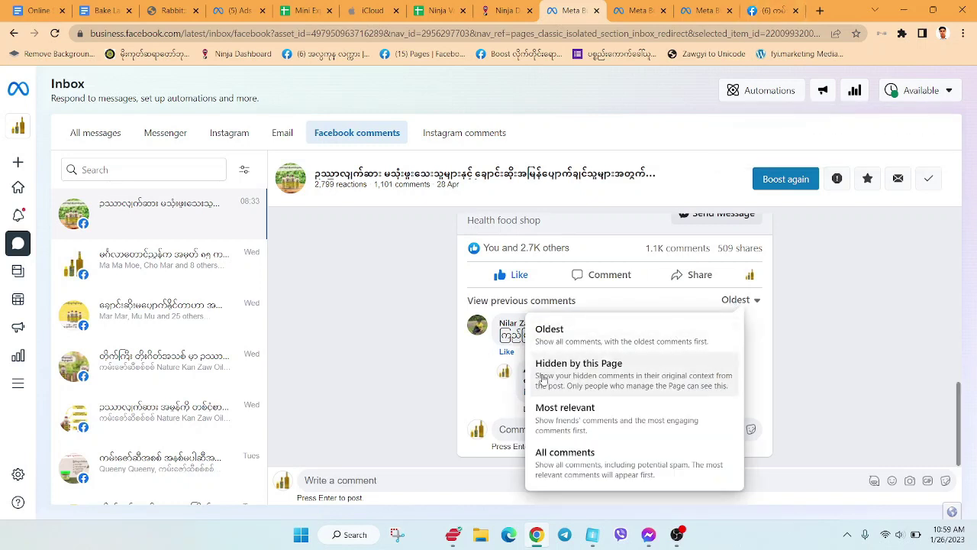
click(387, 369)
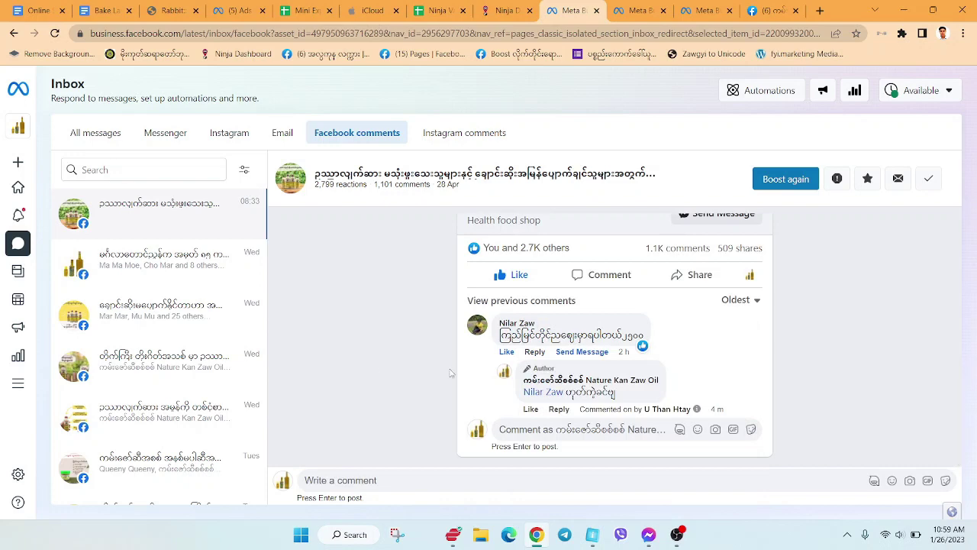